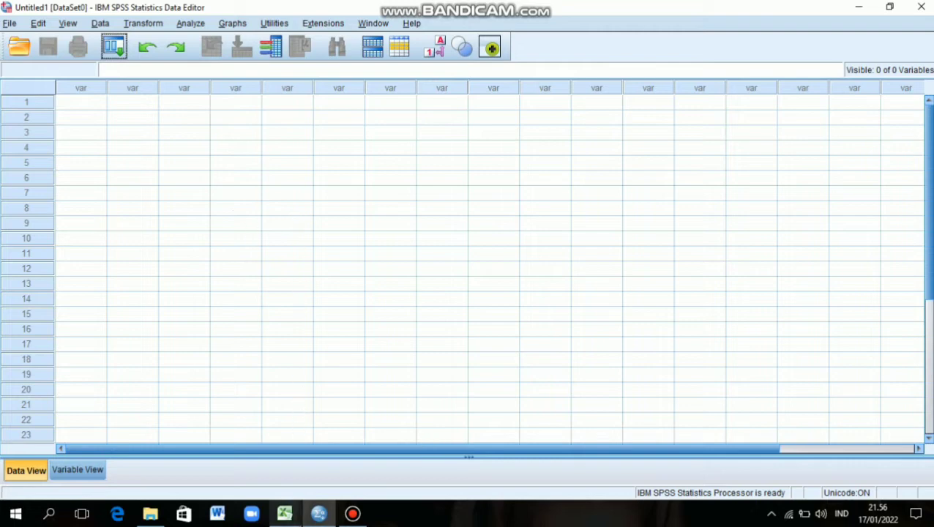
Switch to the Excel workbook and copy the item scores and totals of all respondents, cells B4 to K43
left_click(285, 514)
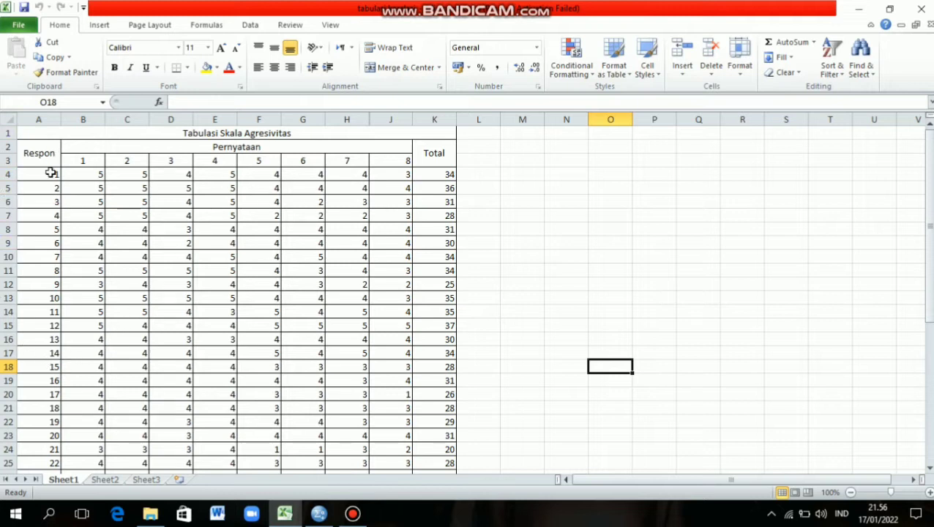
scroll(50, 174, "down", 8)
scroll(49, 175, "down", 5)
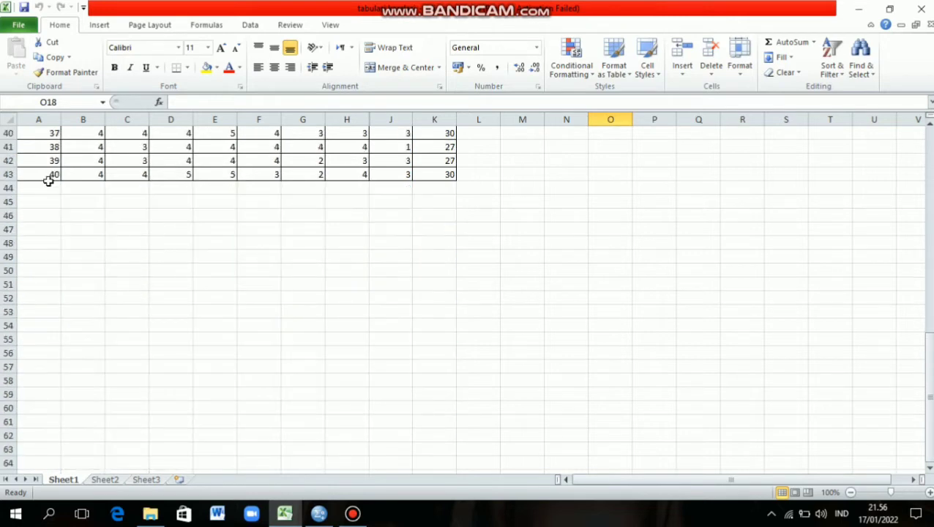
scroll(48, 180, "up", 12)
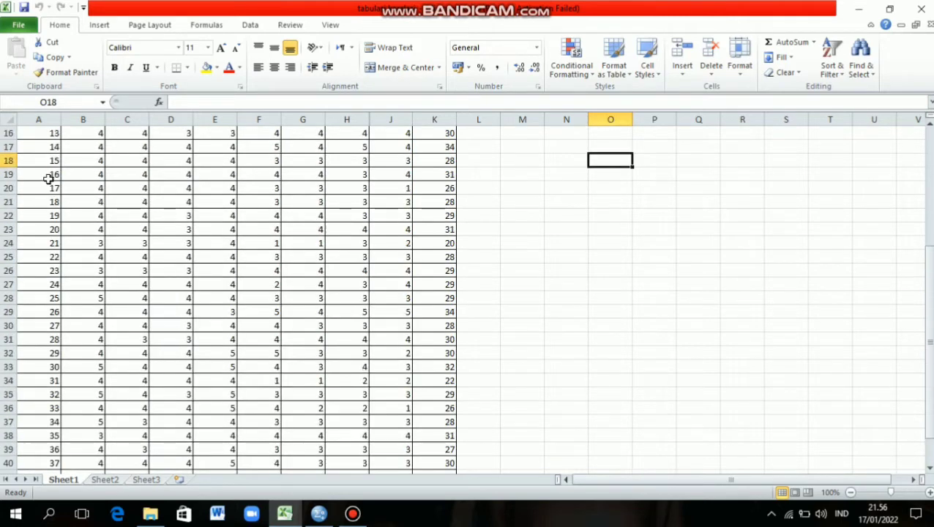
scroll(48, 179, "up", 1)
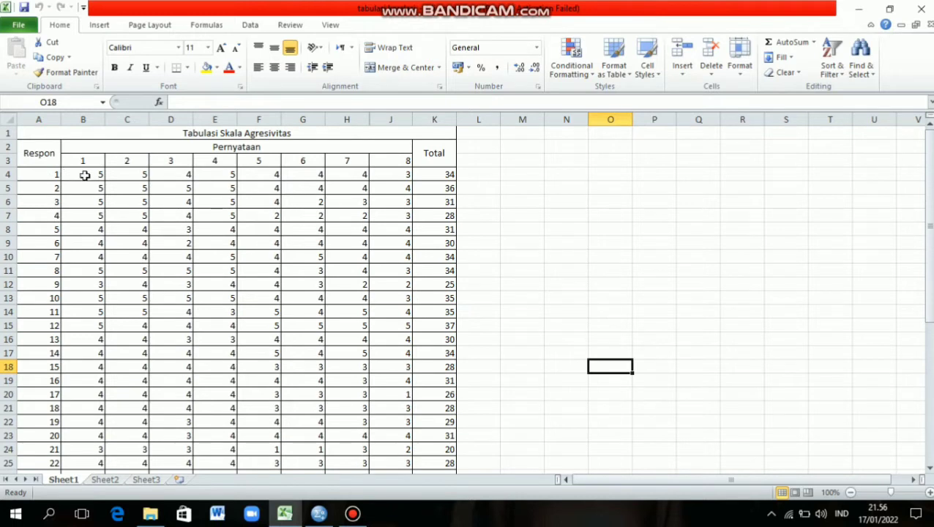
left_click_drag(83, 176, 436, 447)
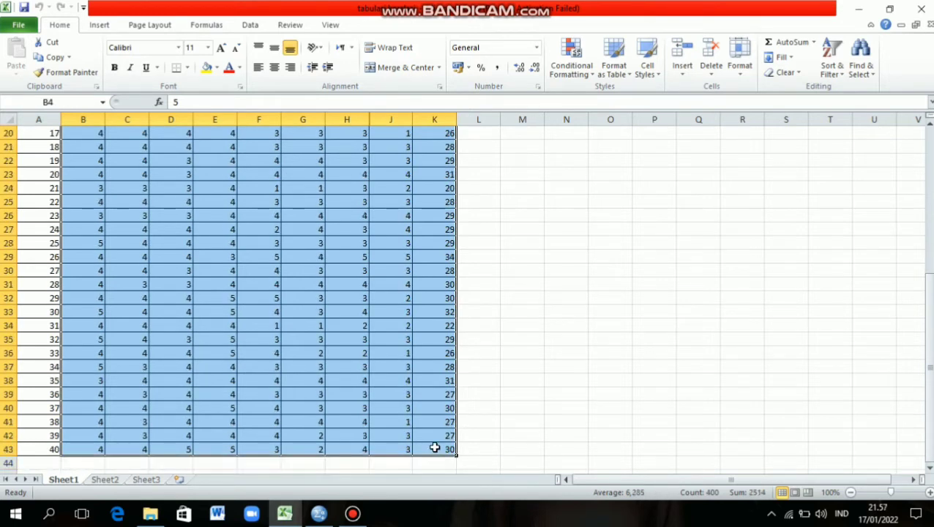
right_click(358, 319)
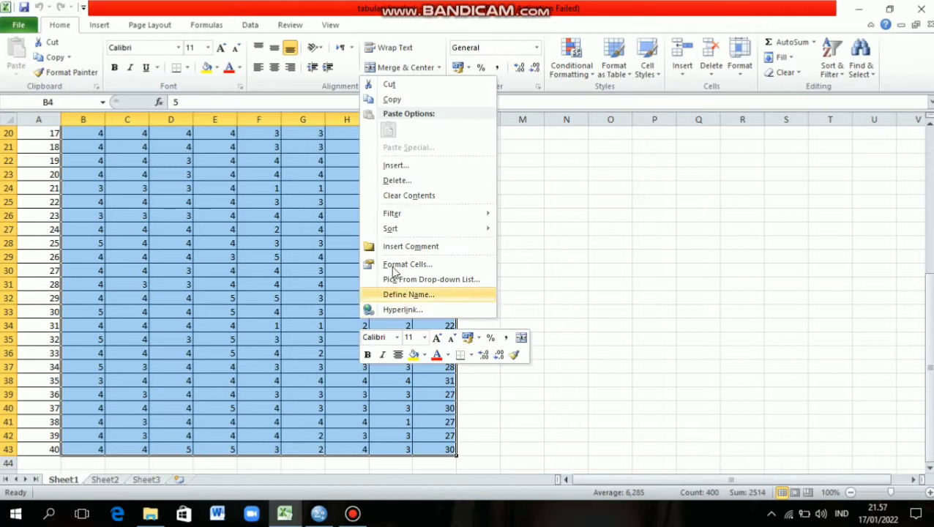
left_click(392, 101)
scroll(344, 388, "up", 6)
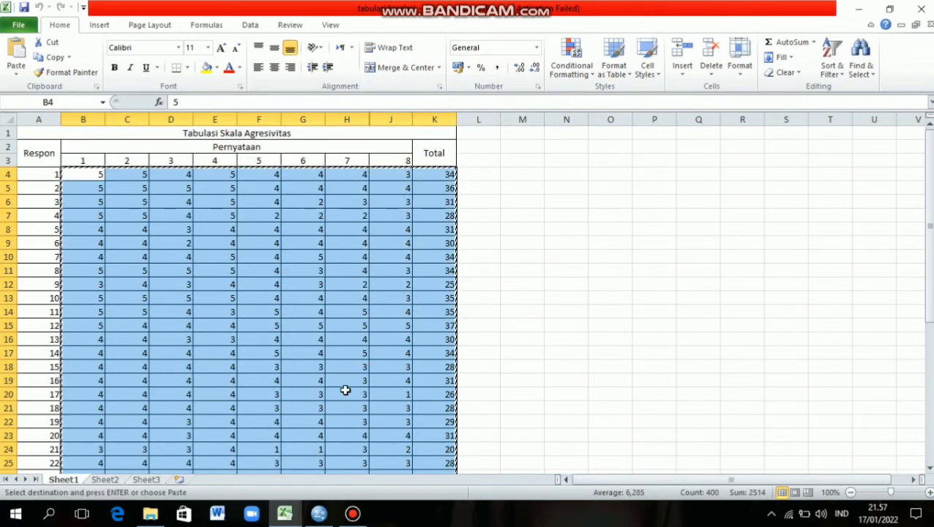
Switch to the SPSS Data Editor and paste the copied scores starting at the first cell of the empty dataset
left_click(322, 515)
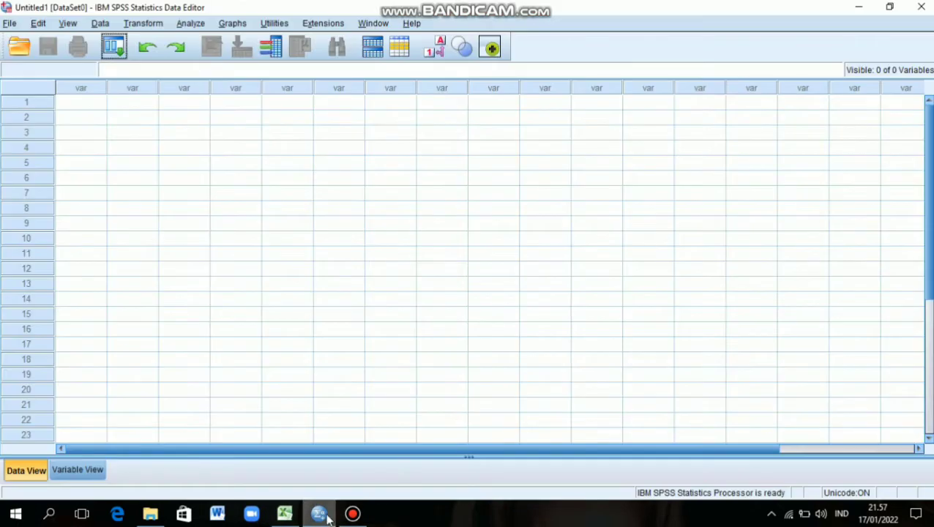
left_click(90, 109)
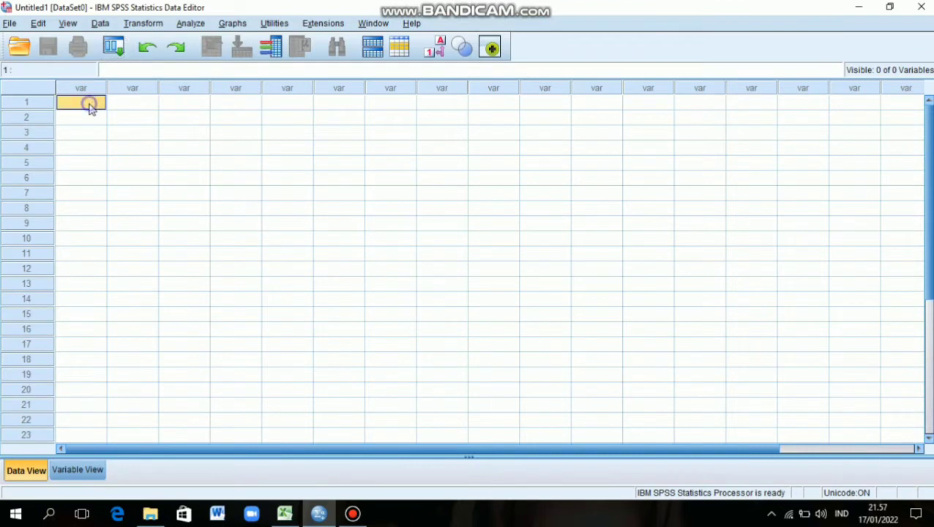
right_click(90, 108)
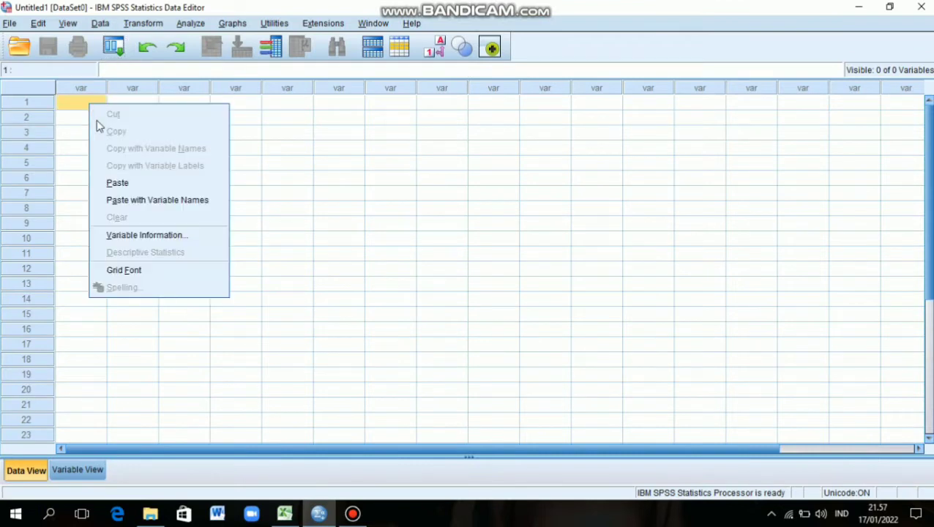
left_click(117, 183)
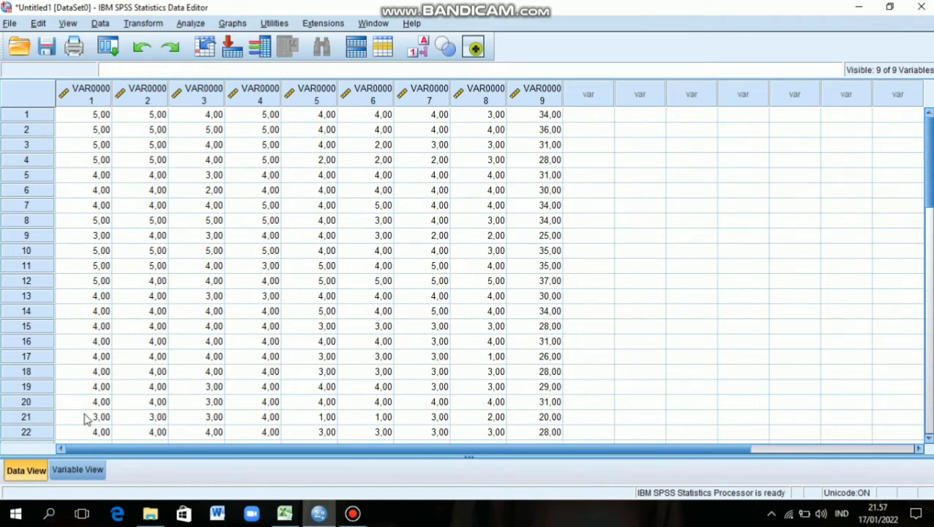
In the Variable View's Name column, replace every "VAR000" with "X"
left_click(78, 470)
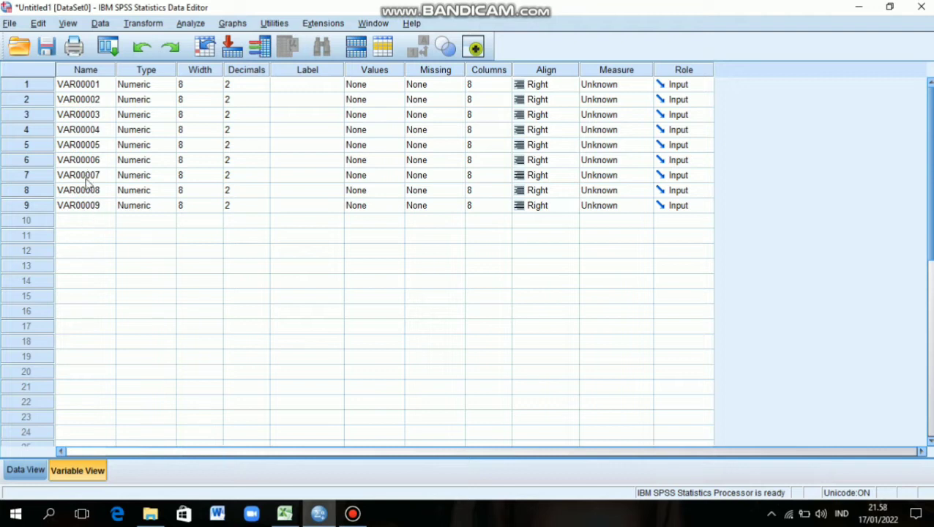
left_click(85, 70)
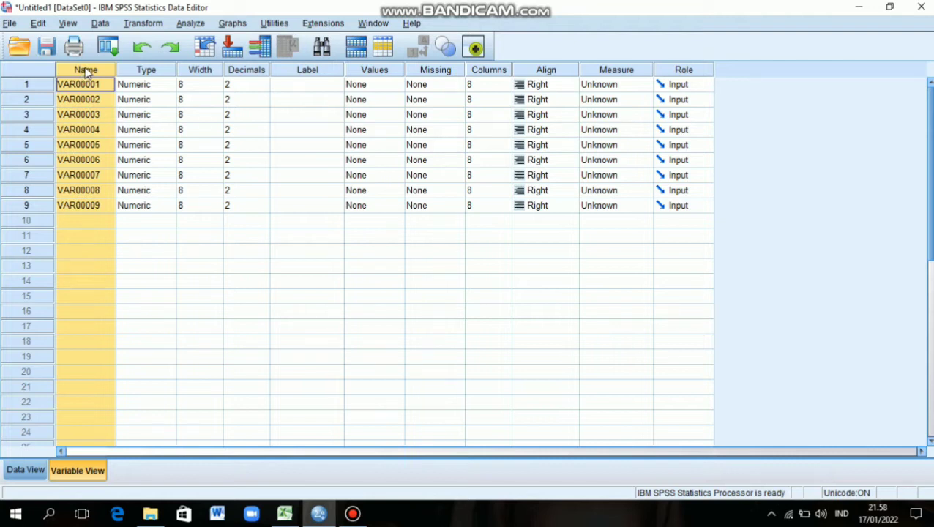
key("ctrl+f")
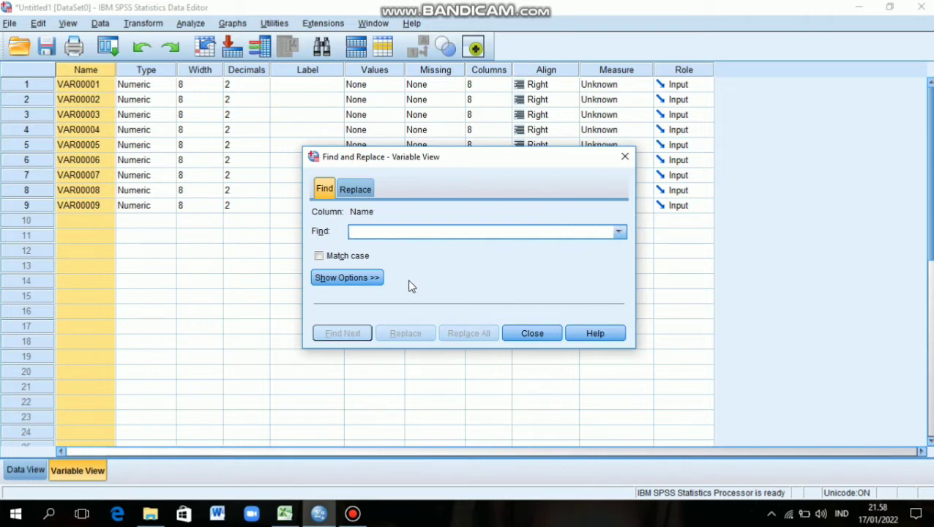
left_click(367, 189)
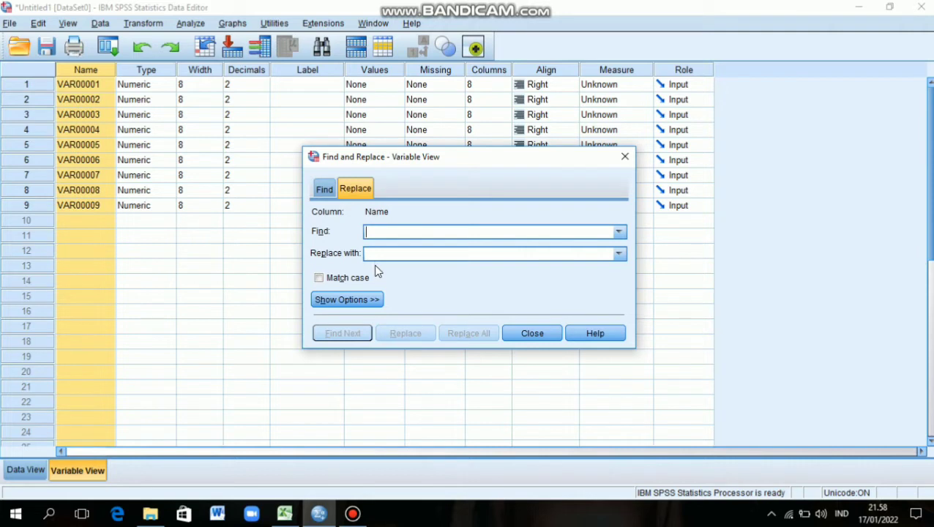
left_click(382, 231)
type("VAR000")
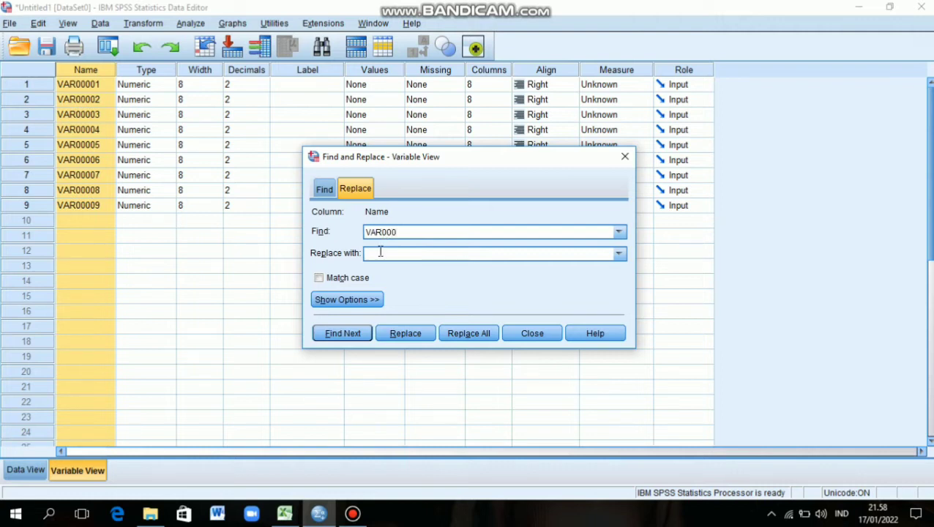
left_click(380, 254)
left_click(459, 333)
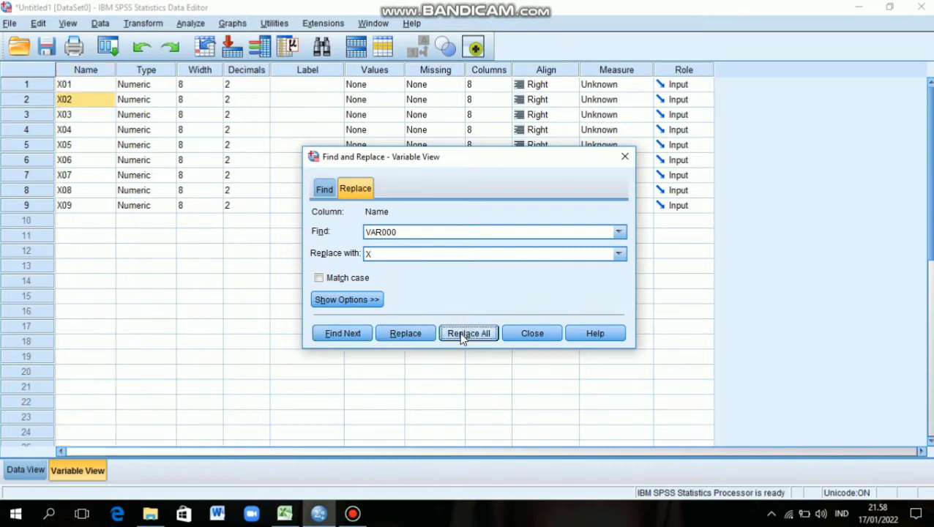
left_click(525, 333)
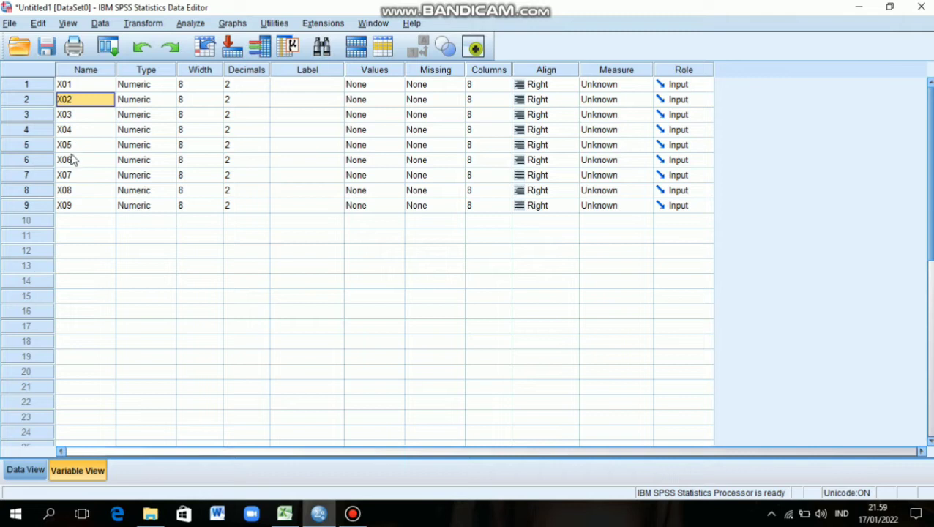
Rename the ninth variable as Total and return to the Data View
left_click(76, 208)
left_click(77, 205)
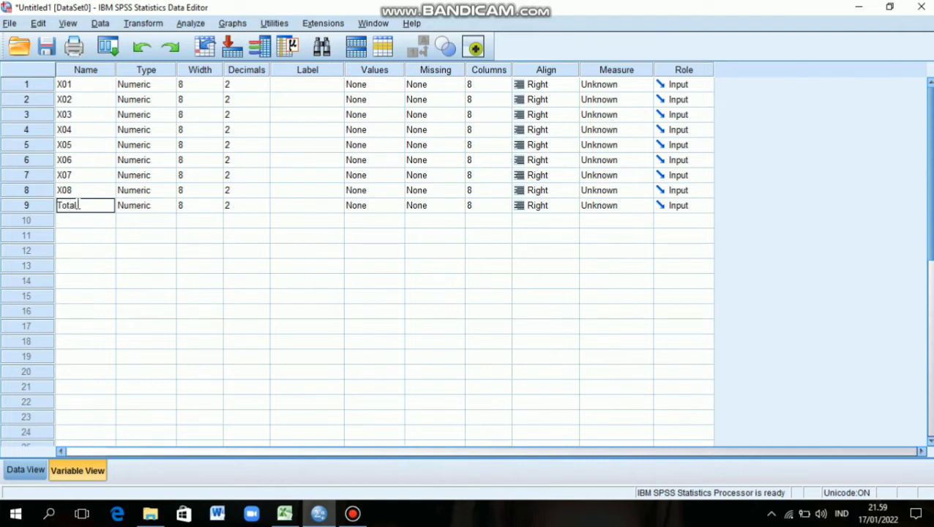
type("Total")
left_click(48, 283)
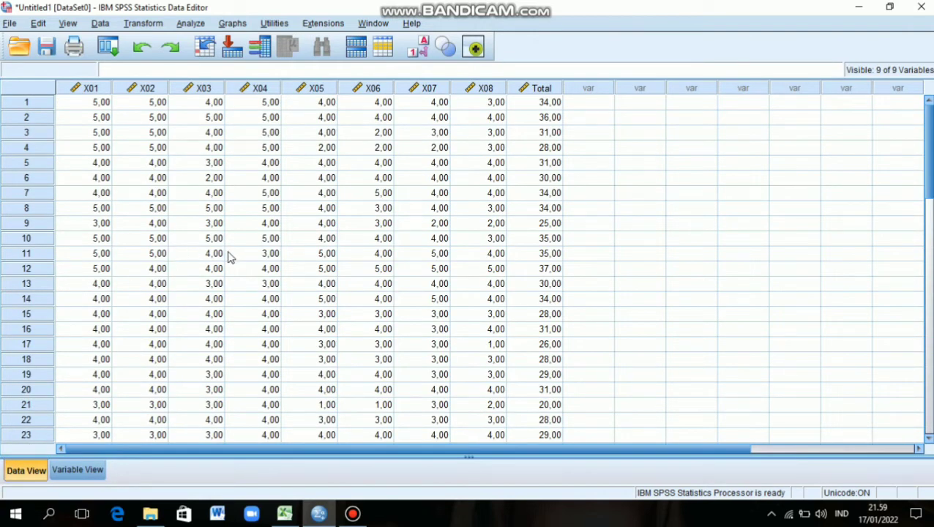
Run a two-tailed Pearson bivariate correlation on X01 to X08 and Total, flagging significant correlations
left_click(190, 24)
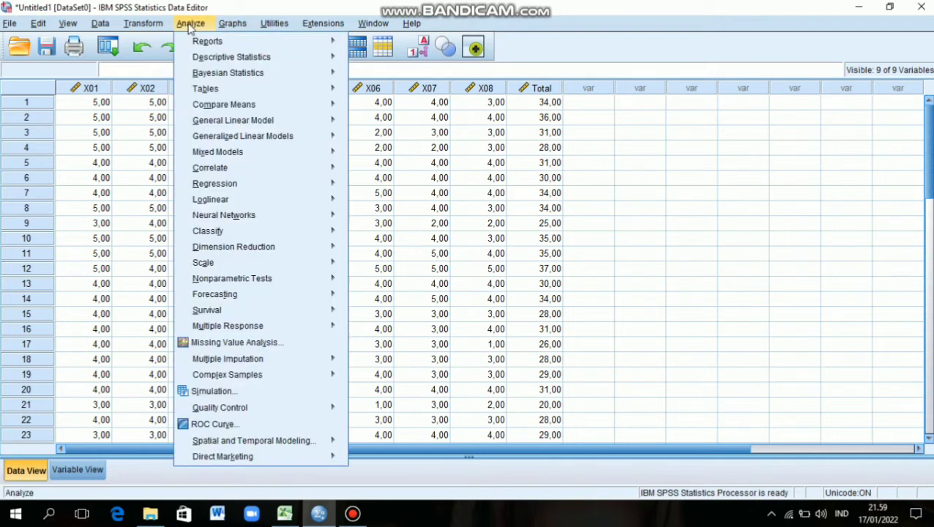
mouse_move(216, 169)
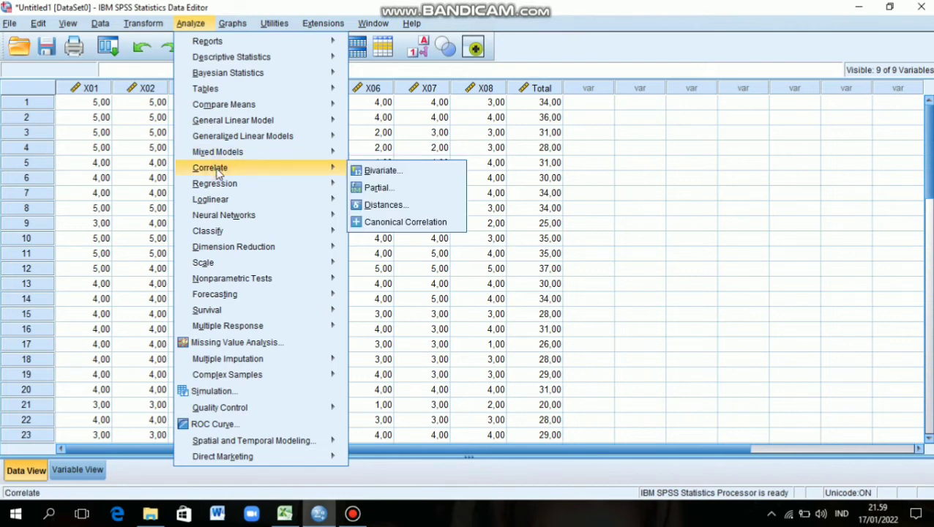
left_click(379, 172)
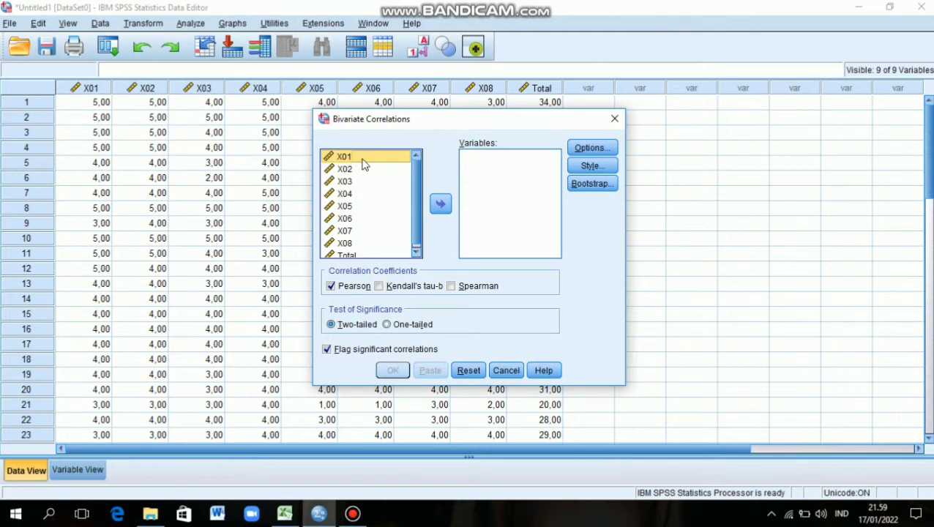
key("ctrl+a")
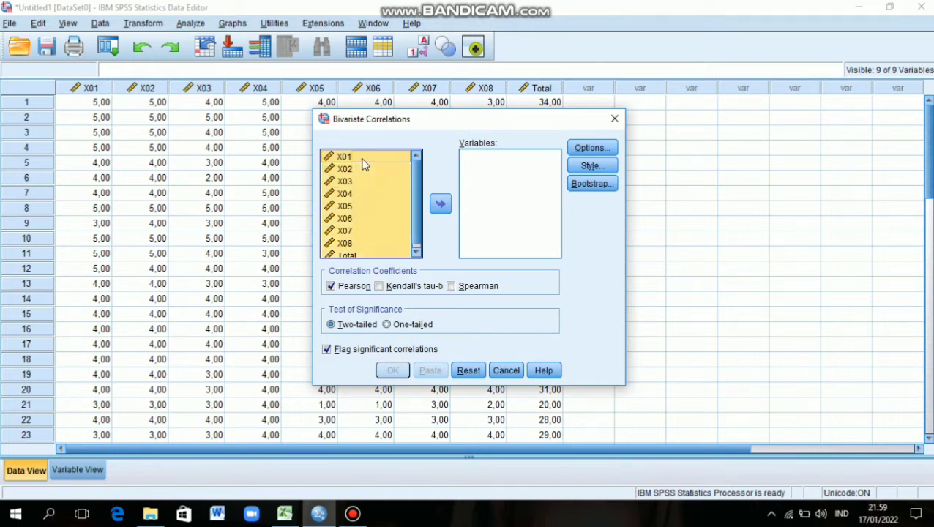
left_click(441, 205)
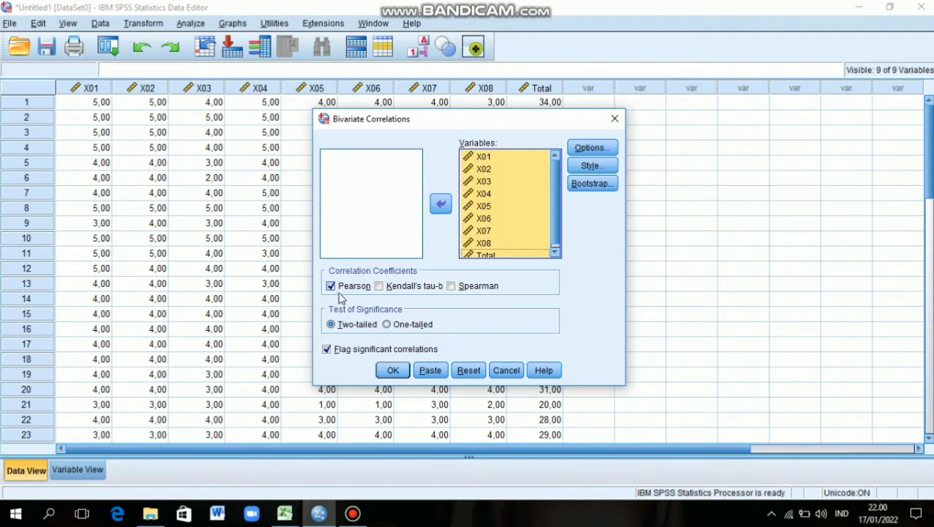
left_click(393, 371)
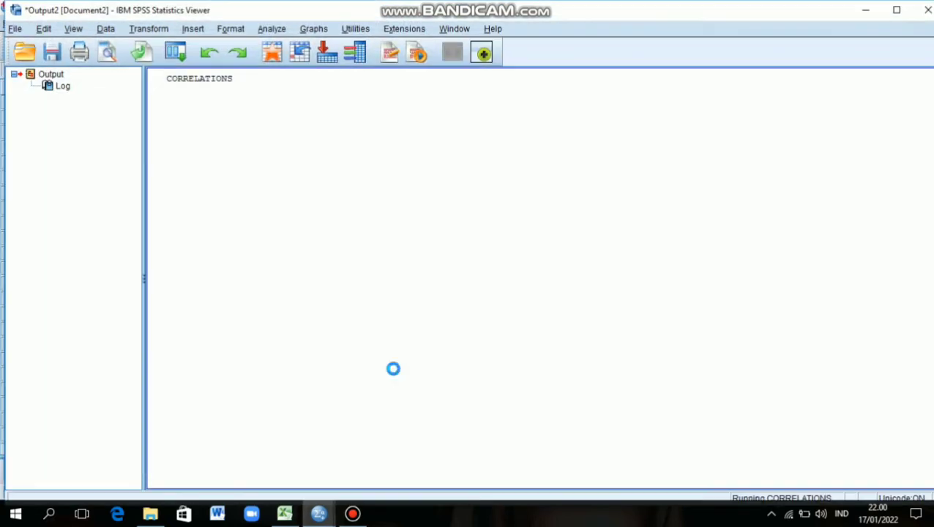
left_click(392, 375)
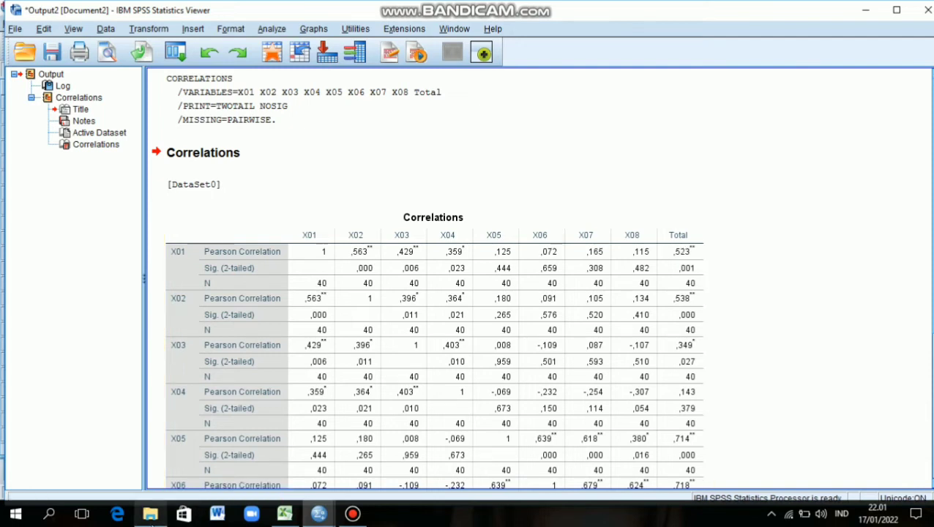
Switch to the r-table PDF in Edge and look up the critical values for N = 40
left_click(149, 518)
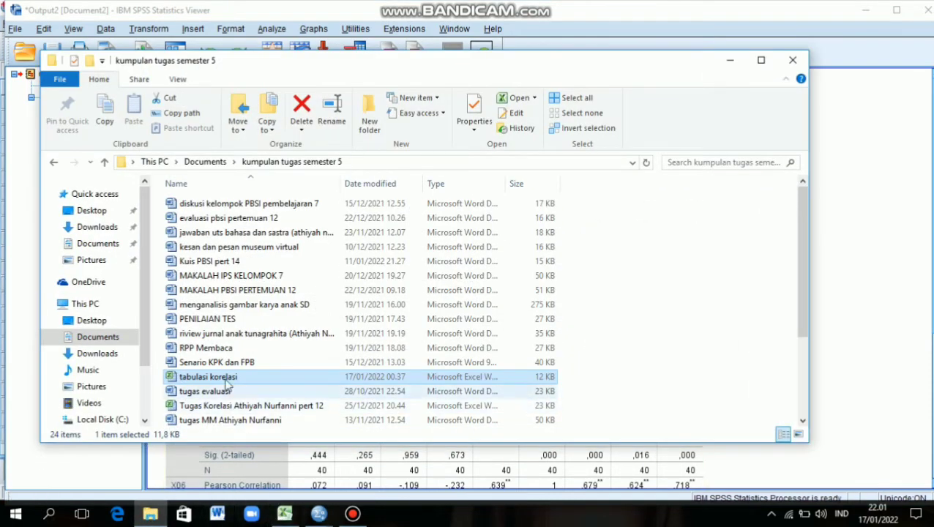
left_click(115, 516)
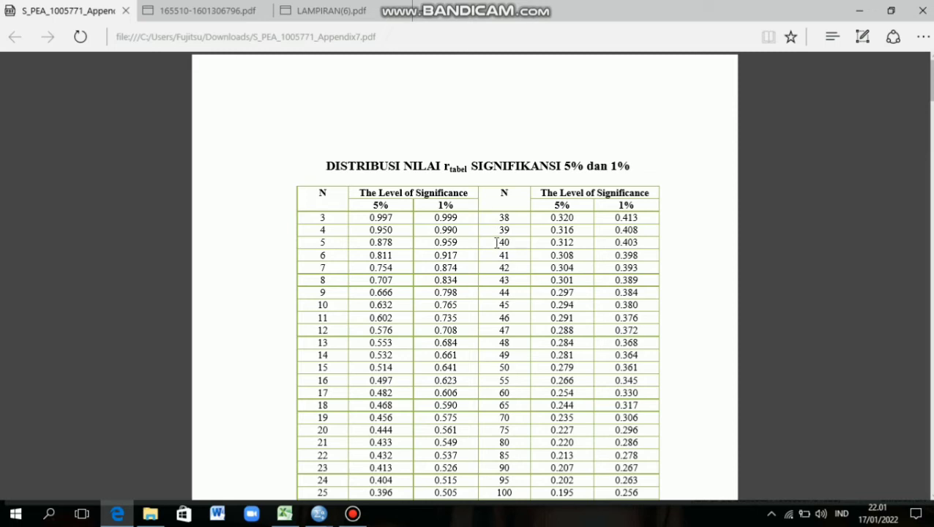
left_click_drag(497, 243, 514, 242)
Return to the SPSS correlation output and examine each item's correlation with Total against the r-table value
mouse_move(318, 517)
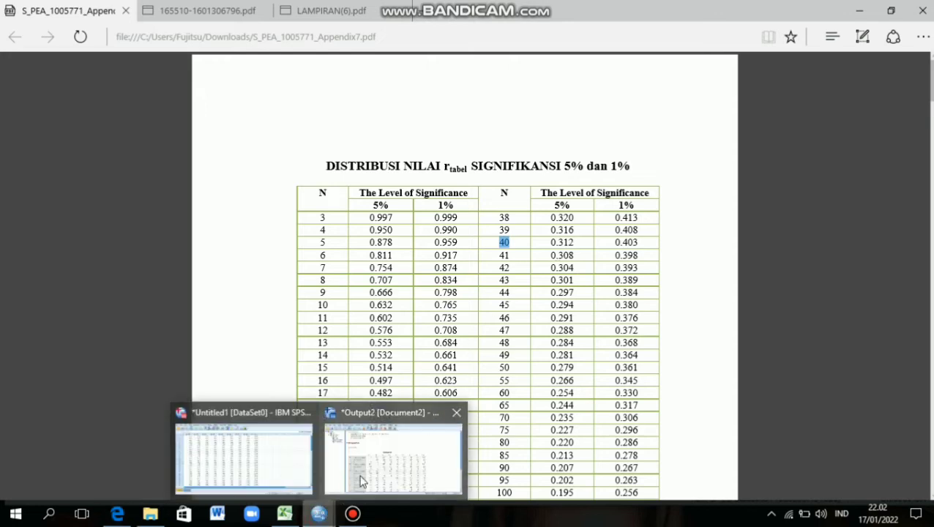
left_click(360, 481)
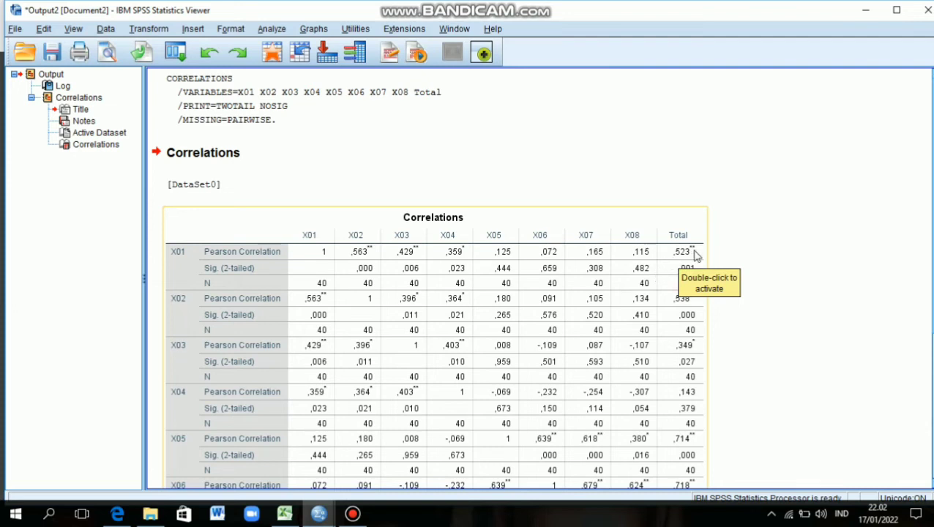
left_click(729, 329)
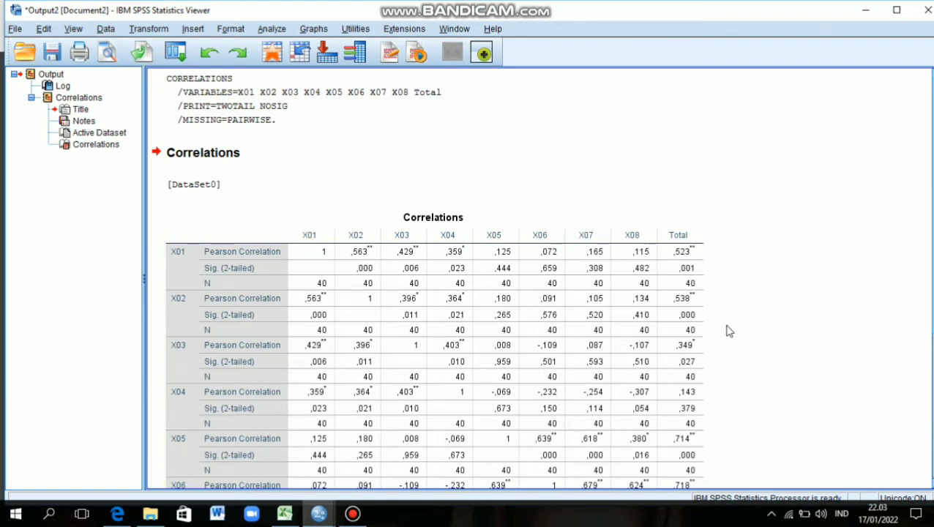
left_click(659, 277)
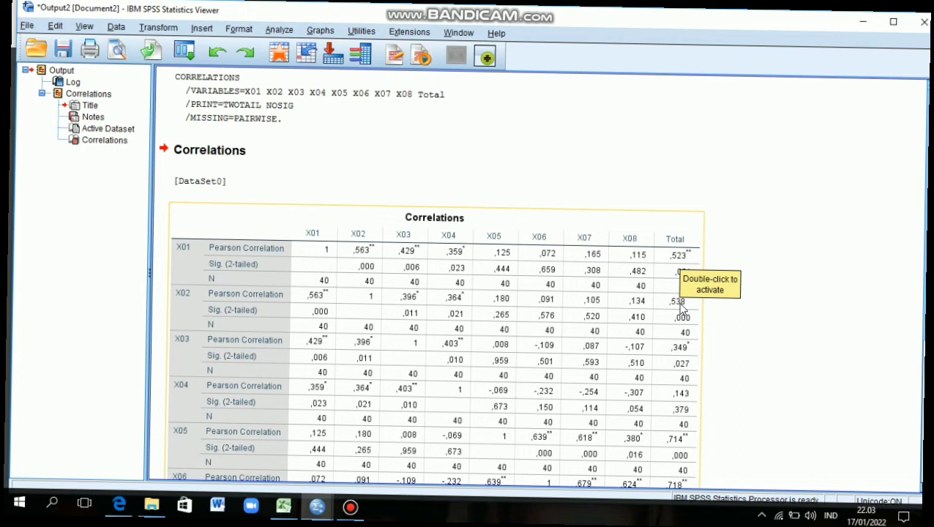
left_click(714, 347)
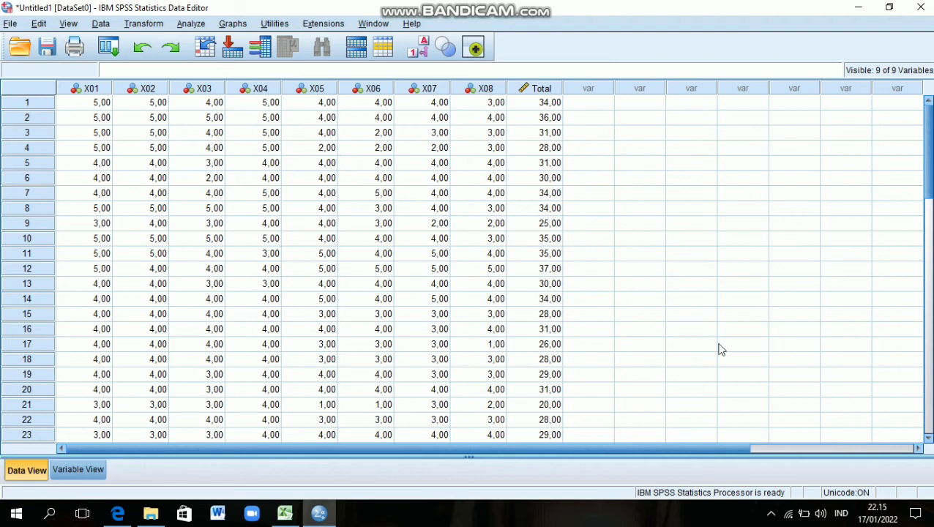
Run a reliability analysis on items X01 to X08 using the Alpha model with the Scale if item deleted statistics
left_click(191, 25)
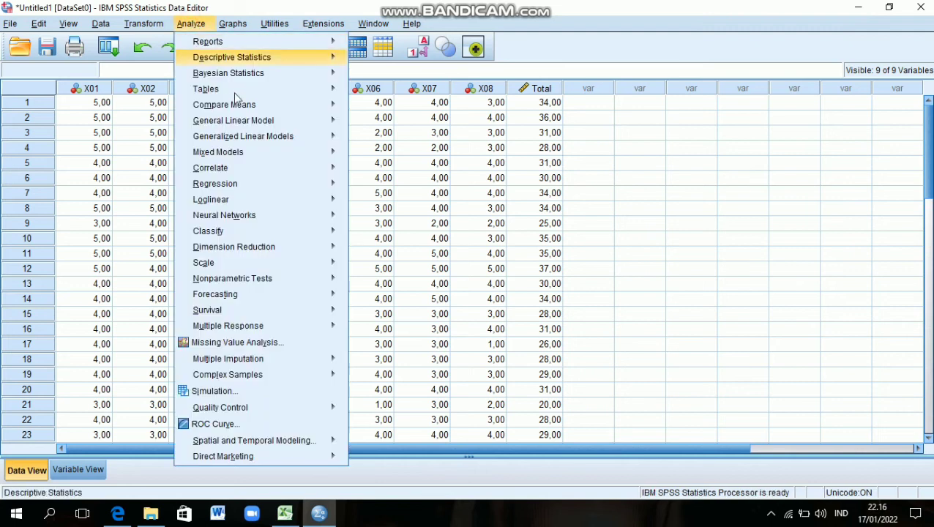
mouse_move(244, 262)
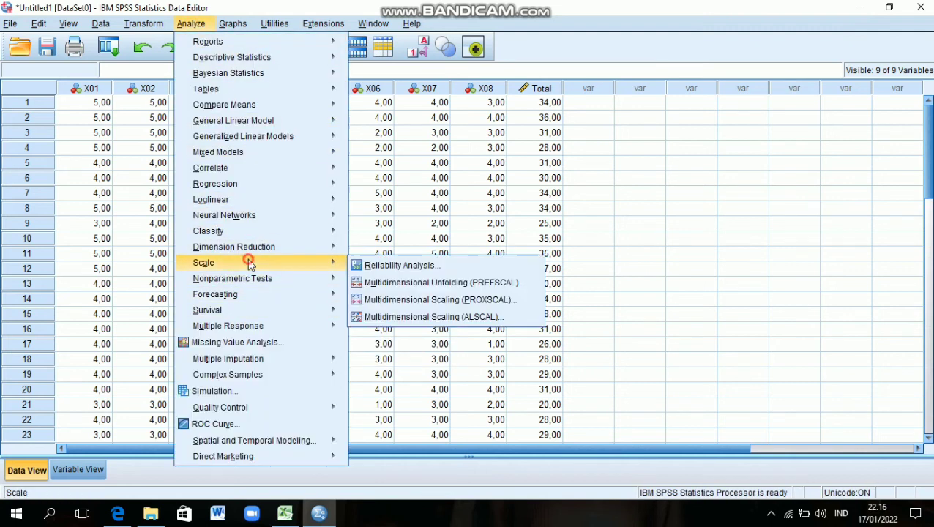
left_click(385, 268)
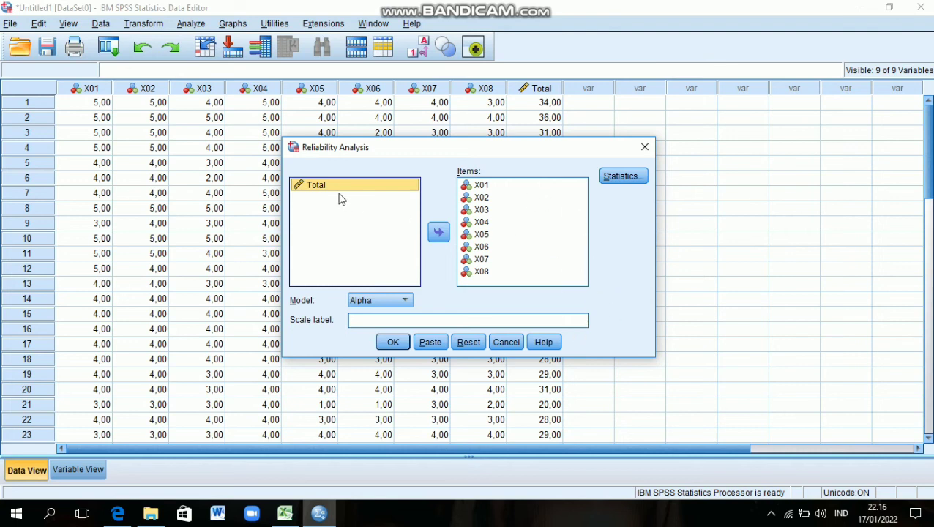
left_click(621, 178)
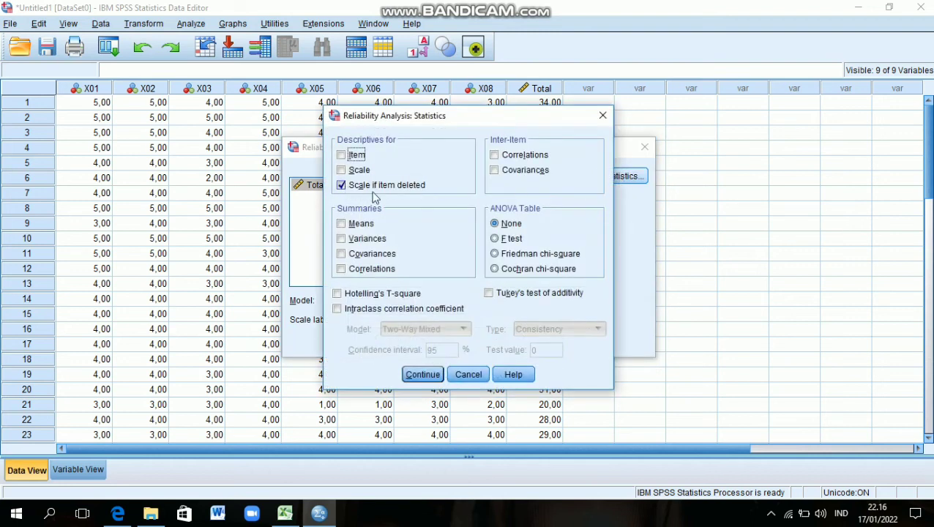
left_click(422, 374)
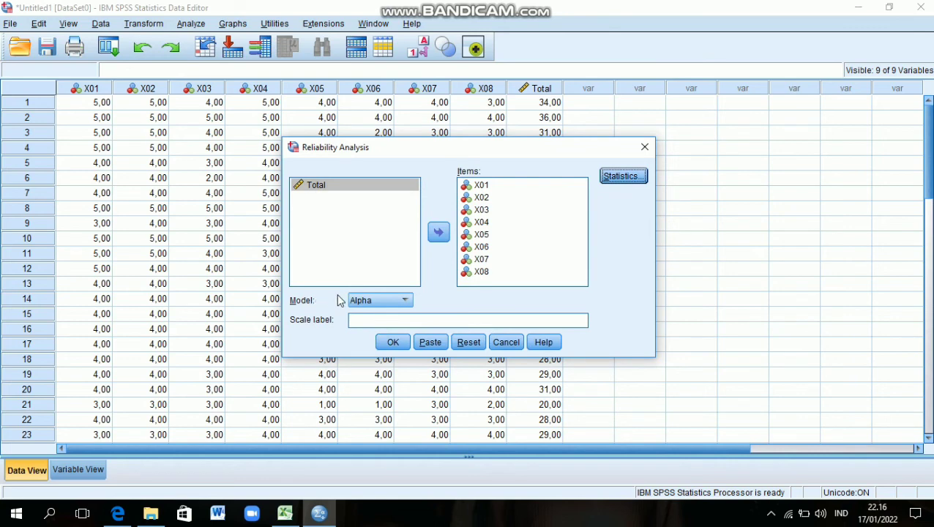
left_click(393, 343)
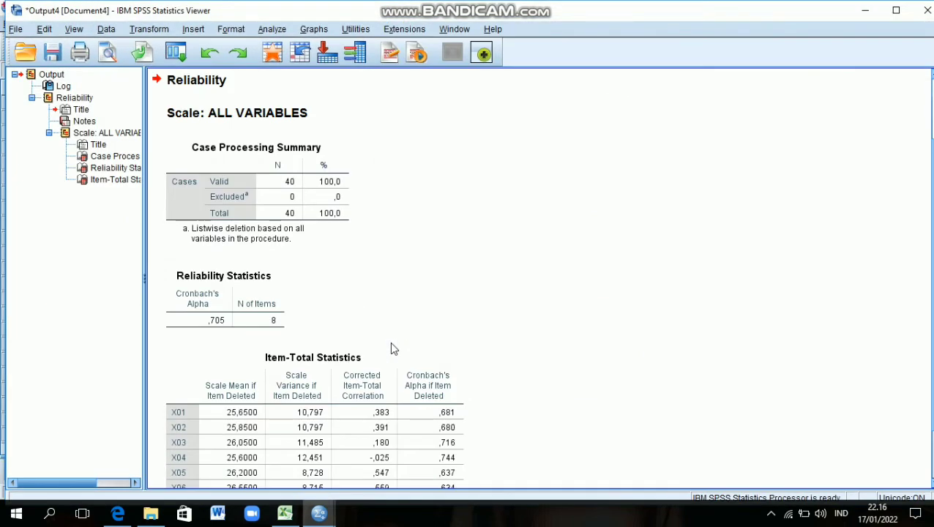